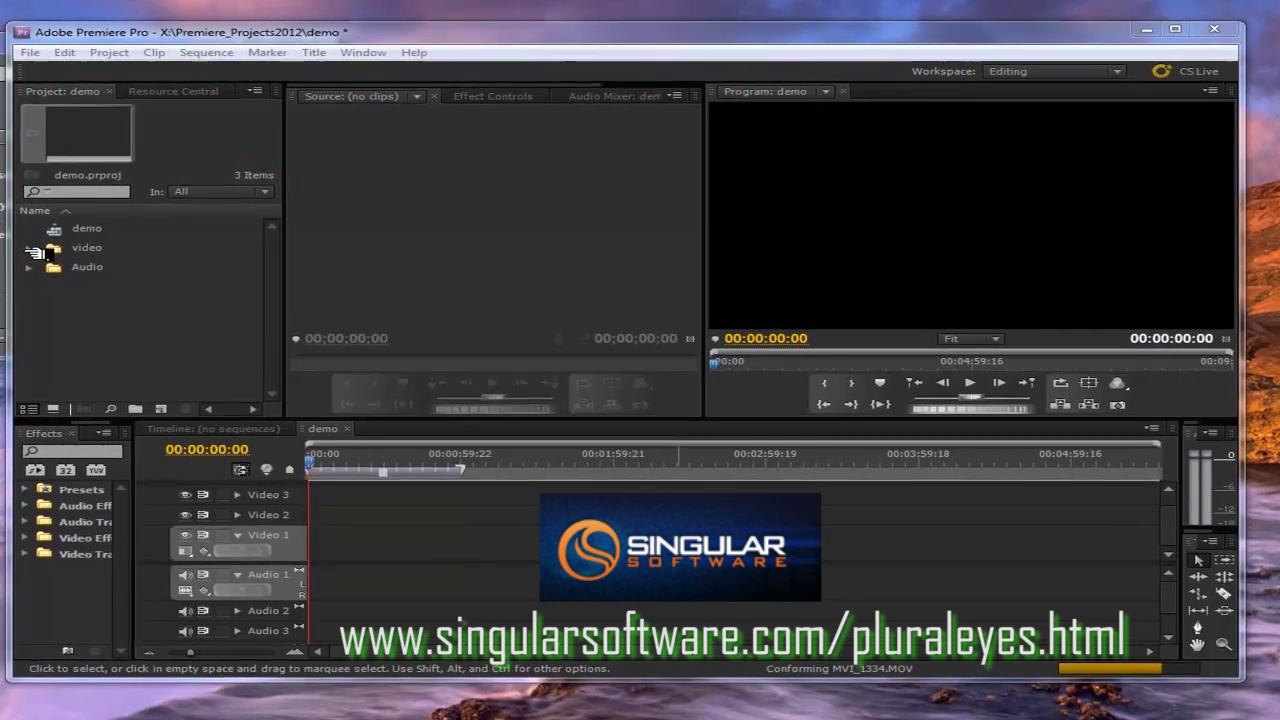
Step: Place camera clips MVI_1332–MVI_1341.MOV on Video 1 of the demo sequence and zoom the timeline out
click(29, 248)
click(64, 266)
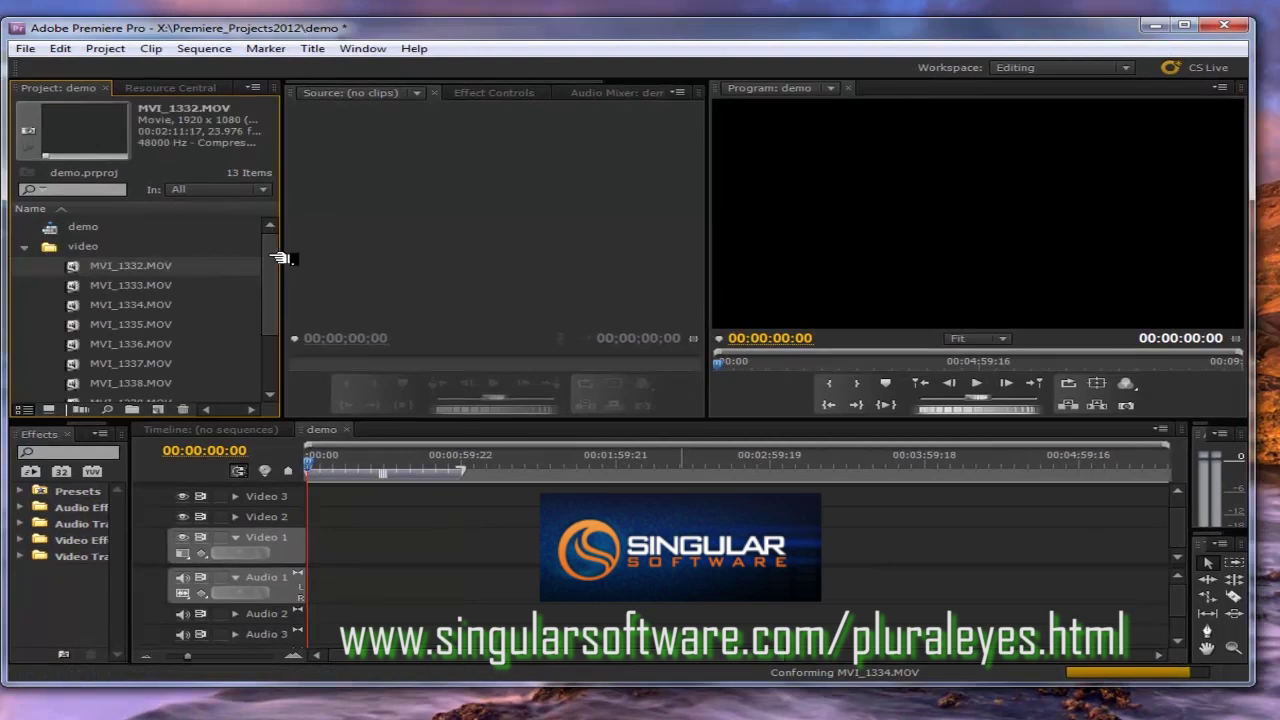
drag(280, 258, 280, 300)
shift+click(80, 366)
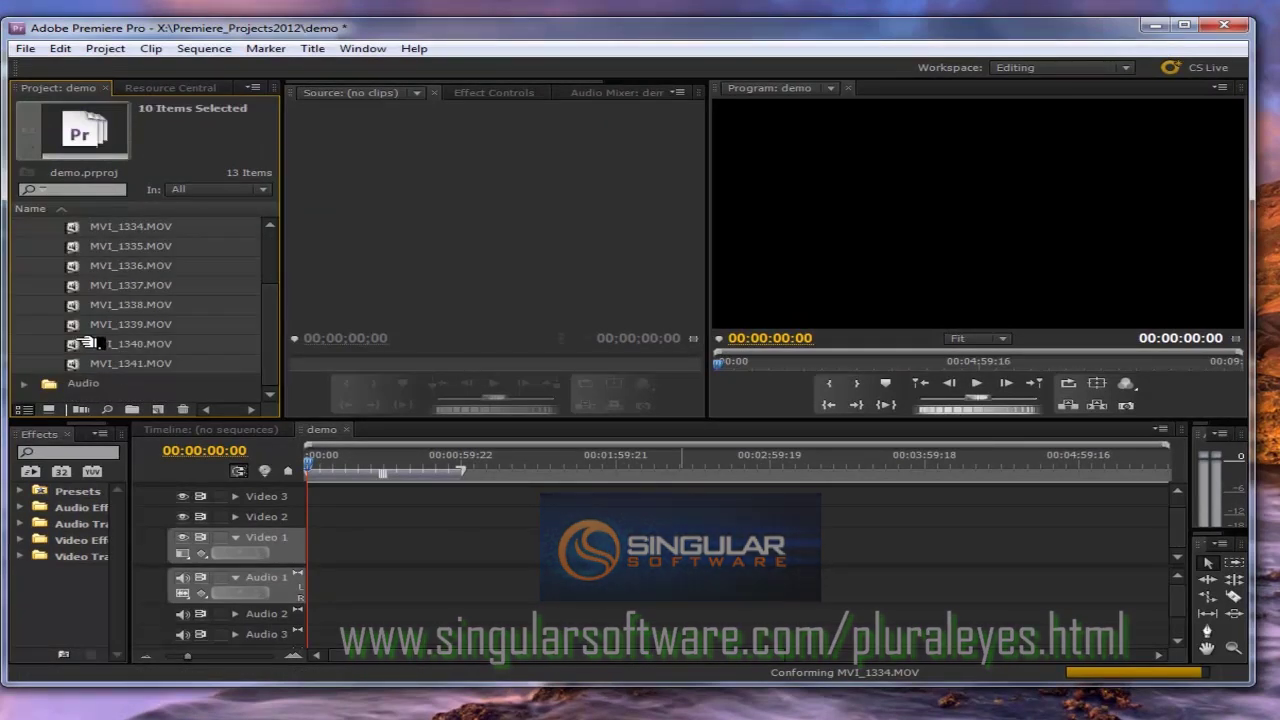
drag(86, 326, 322, 550)
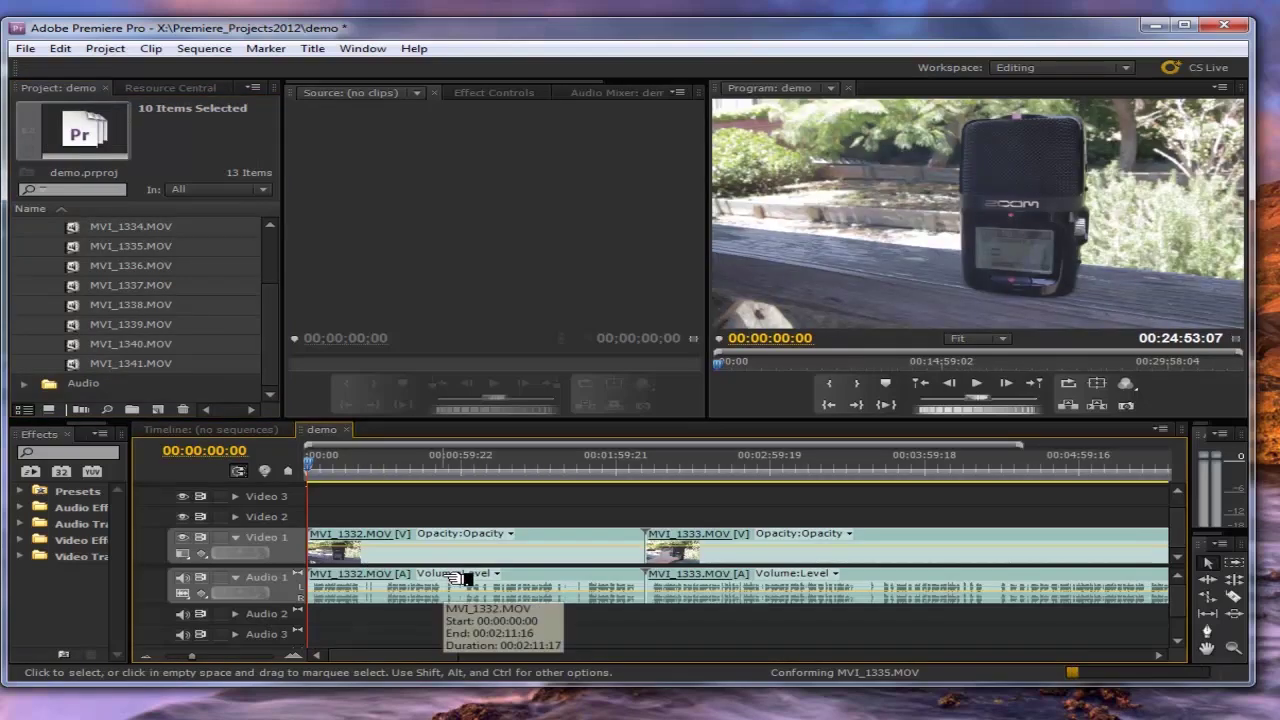
key(minus)
key(minus)
key(minus)
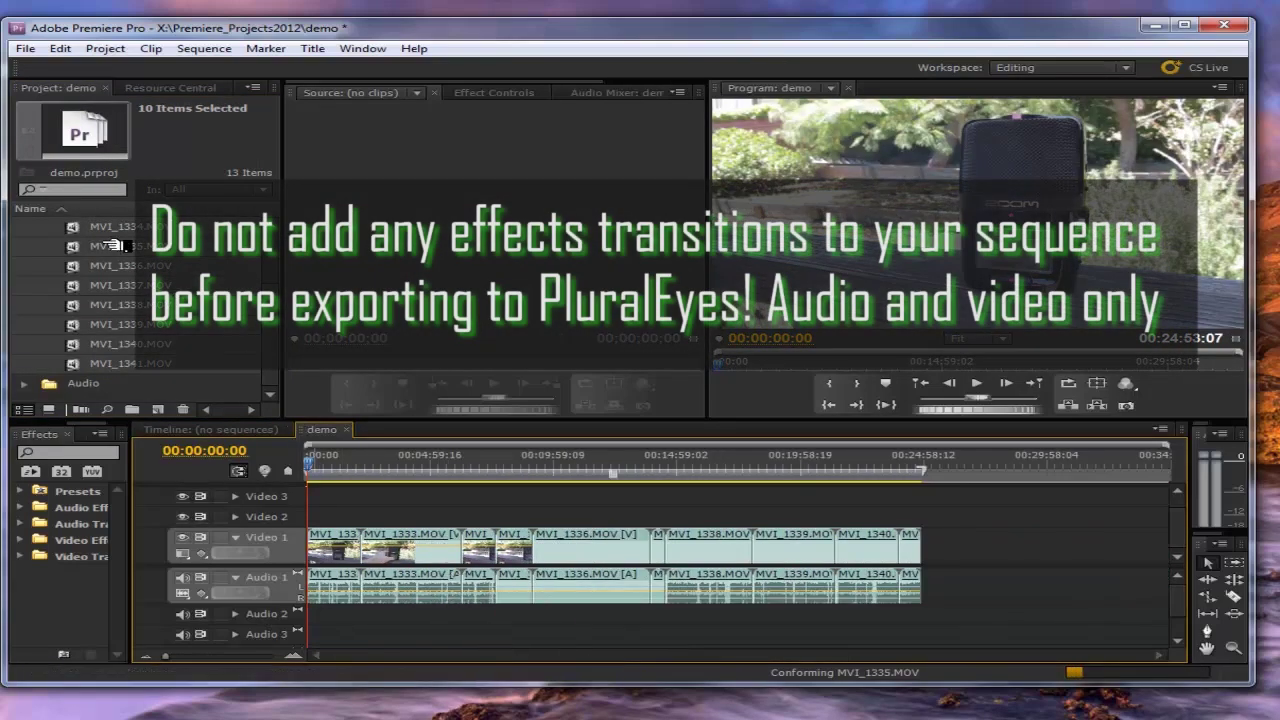
Step: Collapse the video bin, open the Audio bin and select the first recording, ZOOM0011.WAV
scroll(115, 258, up, 2)
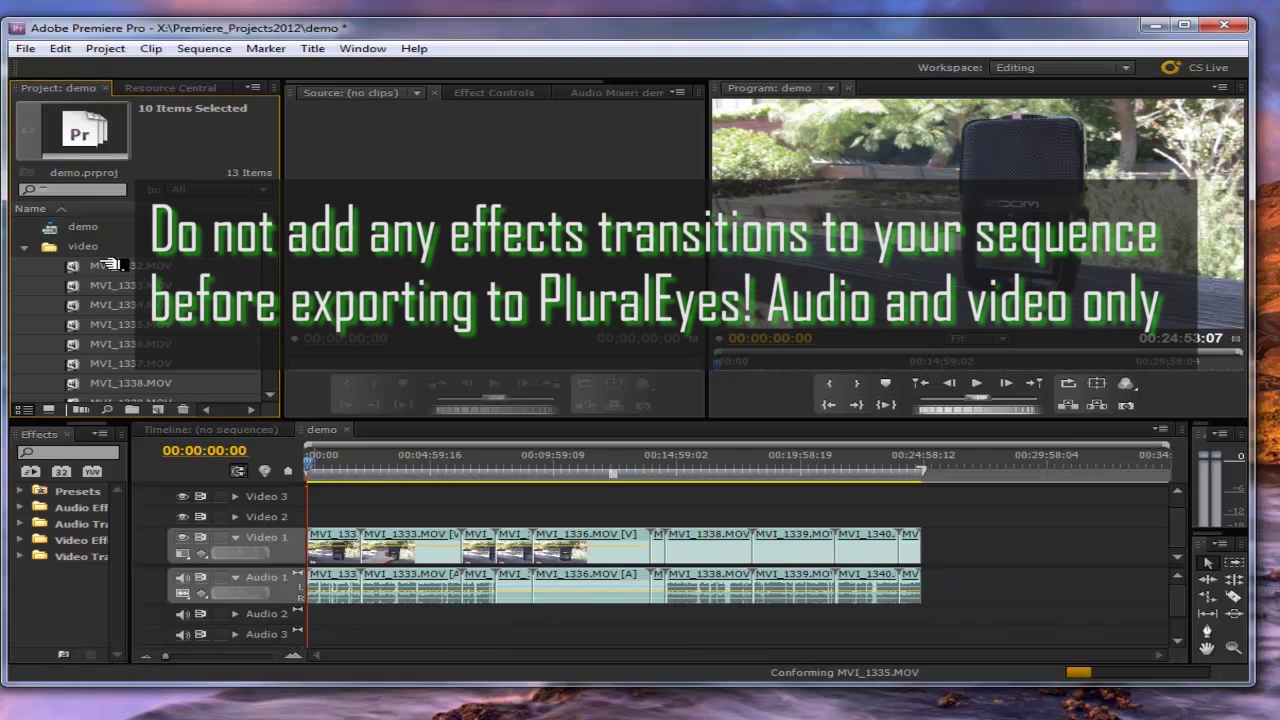
click(28, 246)
click(24, 266)
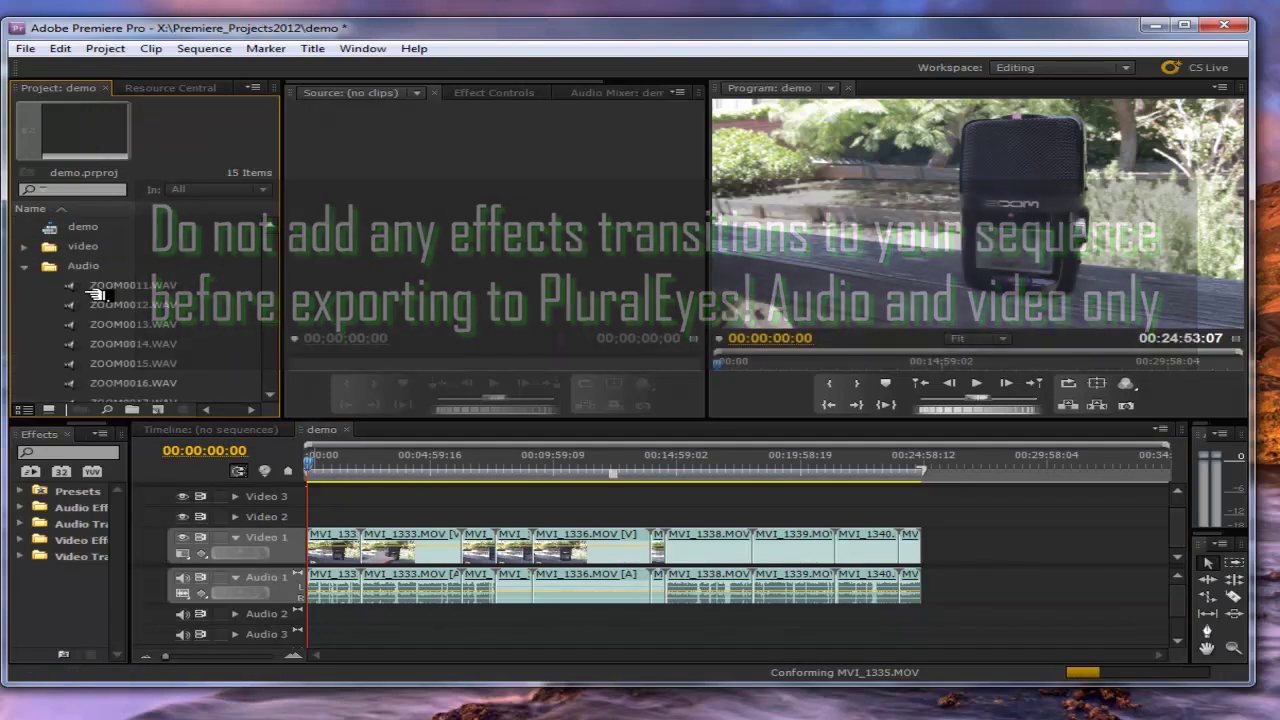
click(92, 287)
drag(272, 291, 274, 331)
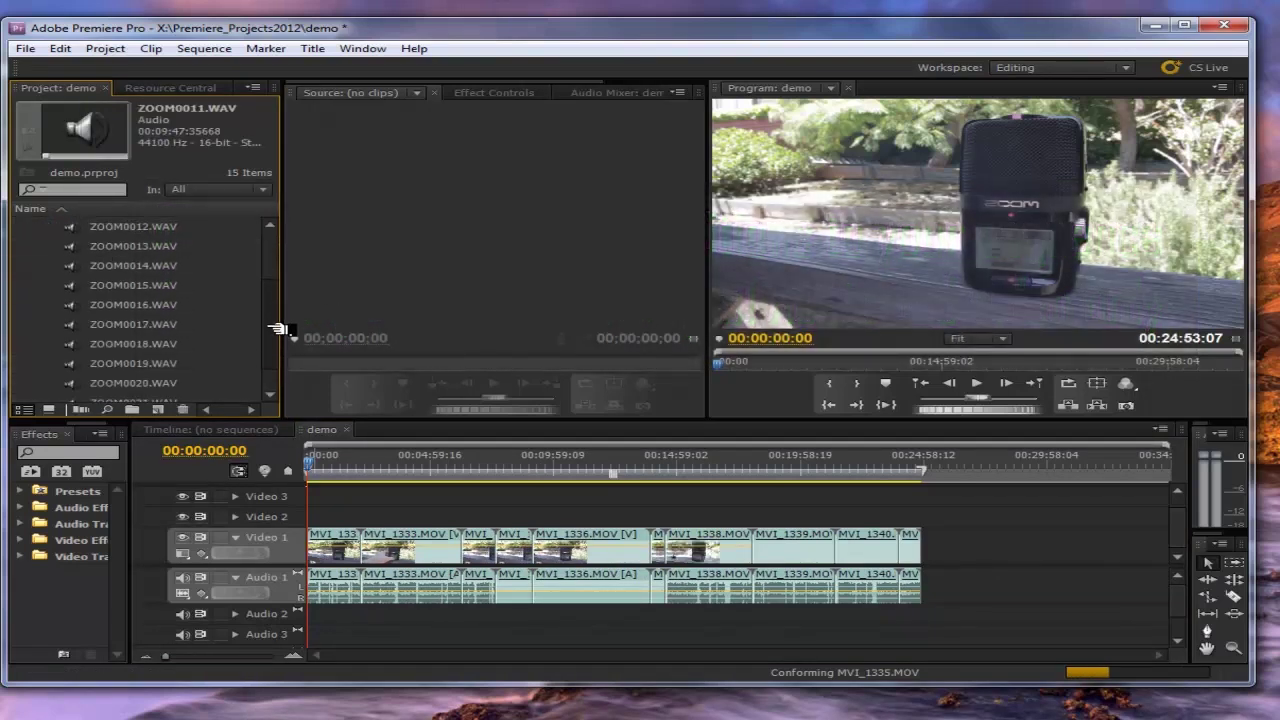
Step: Put ZOOM0011–ZOOM0022.WAV on Audio 2, expand that track to show waveforms, and save the project
shift+click(95, 383)
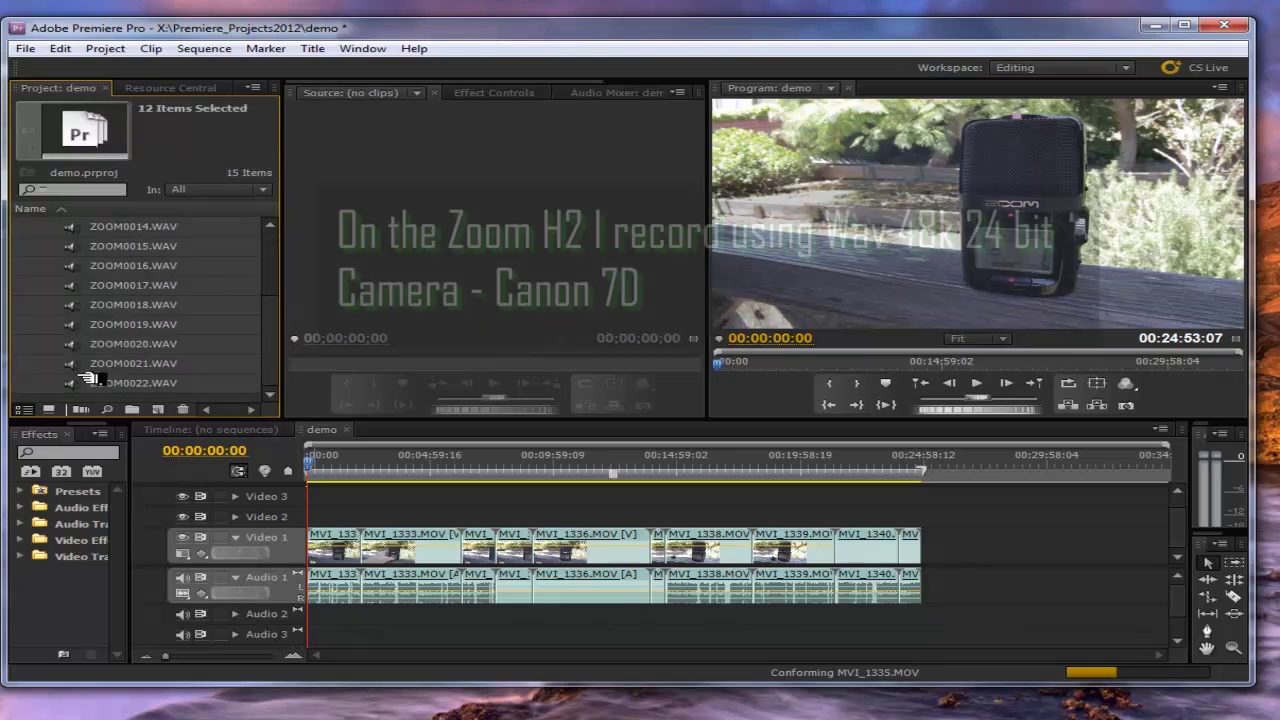
drag(115, 406, 290, 617)
click(235, 614)
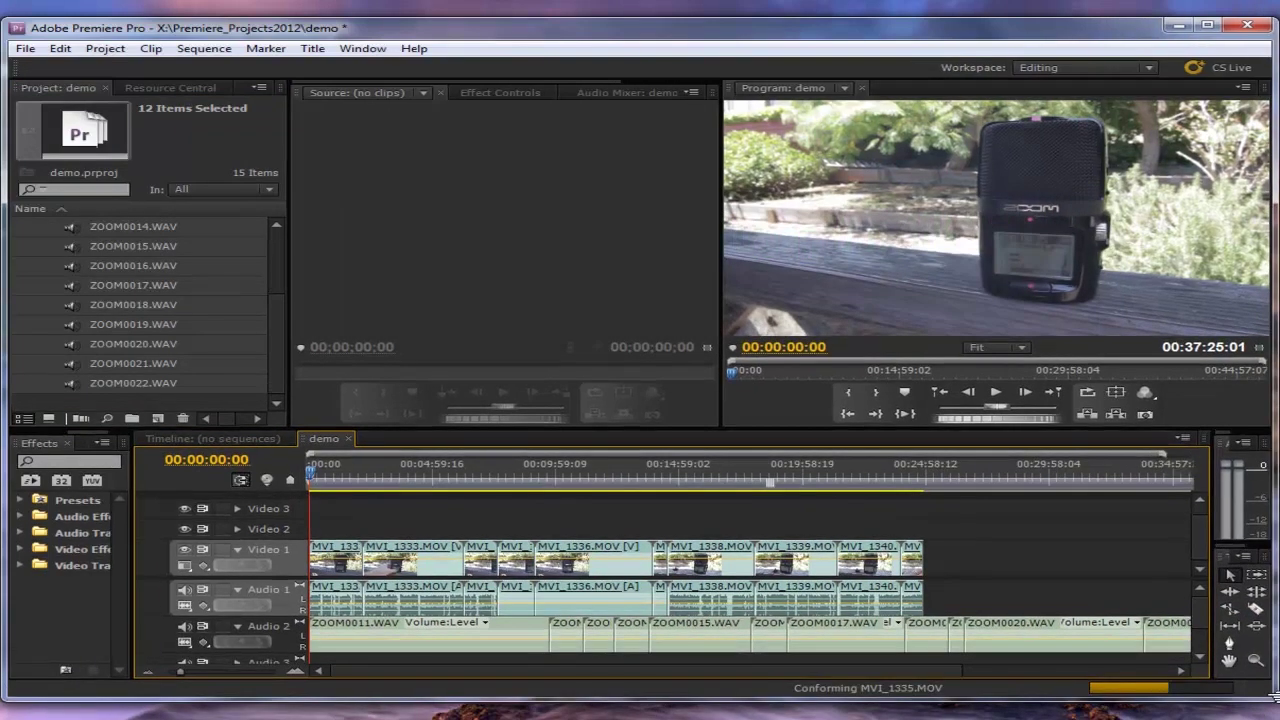
key(ctrl+s)
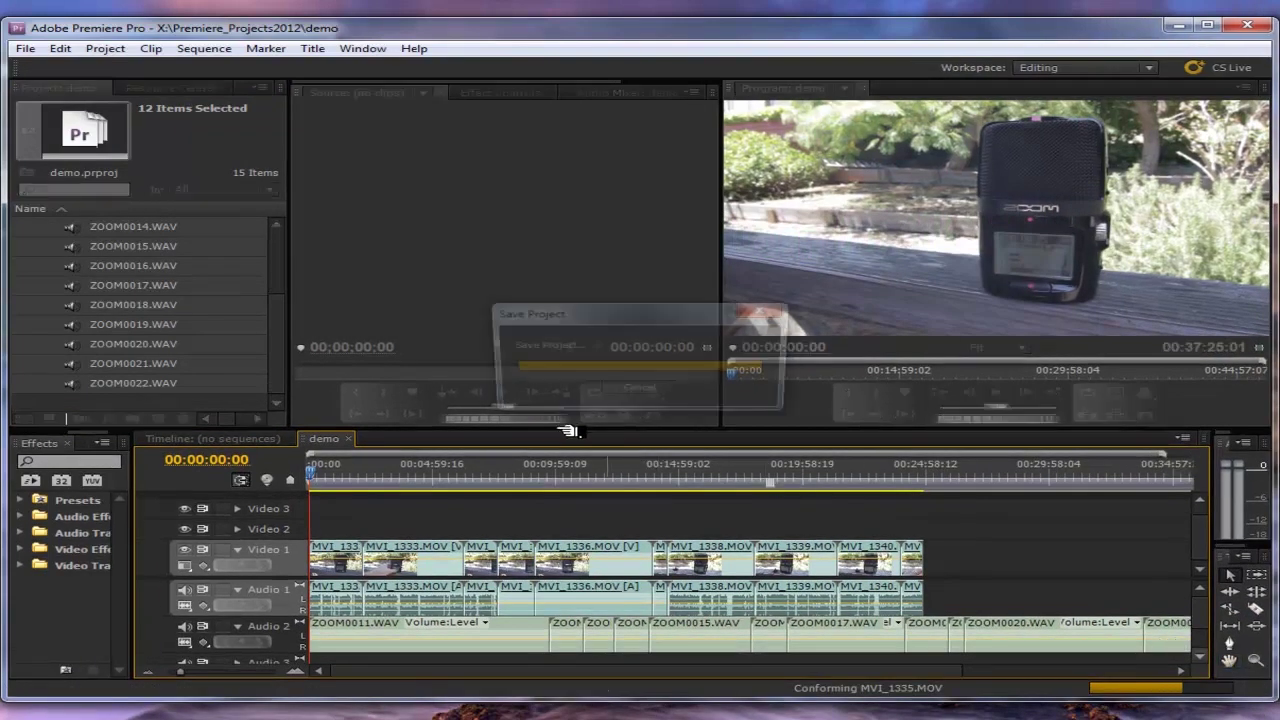
Step: Save the project and export the sequence as Final Cut Pro XML 'demo' to the Desktop
click(25, 48)
mouse_move(190, 440)
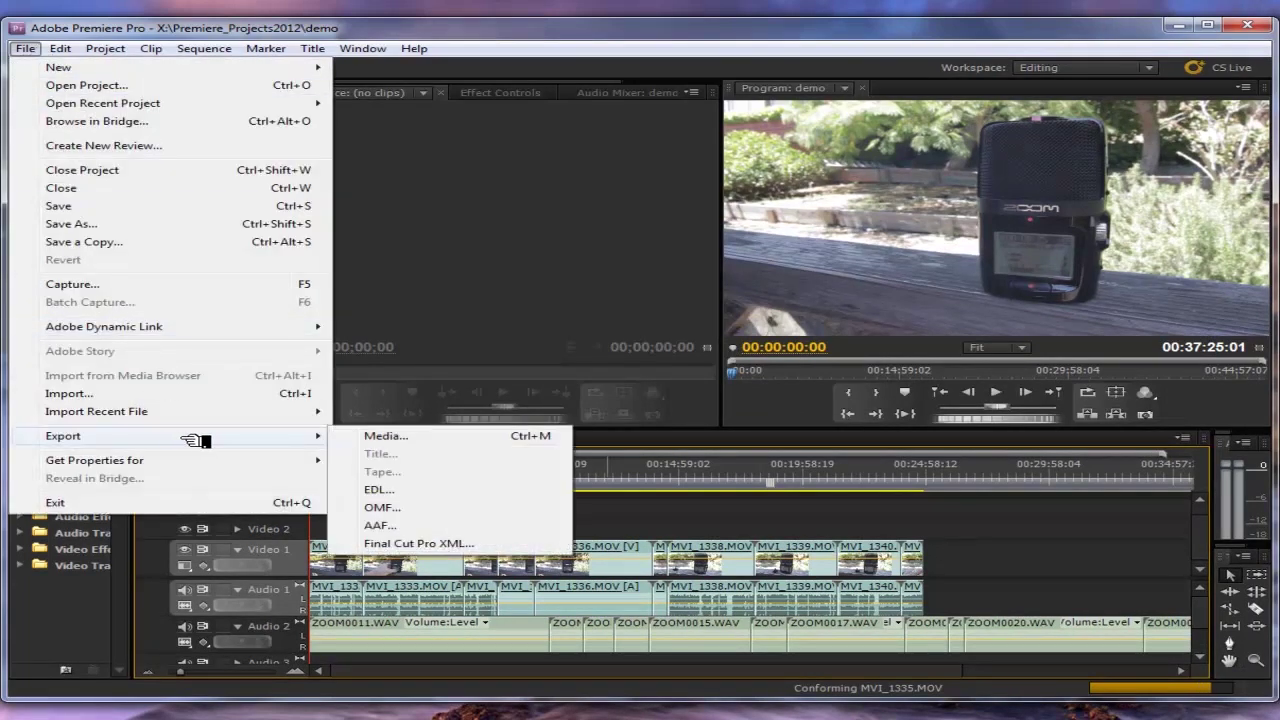
click(455, 545)
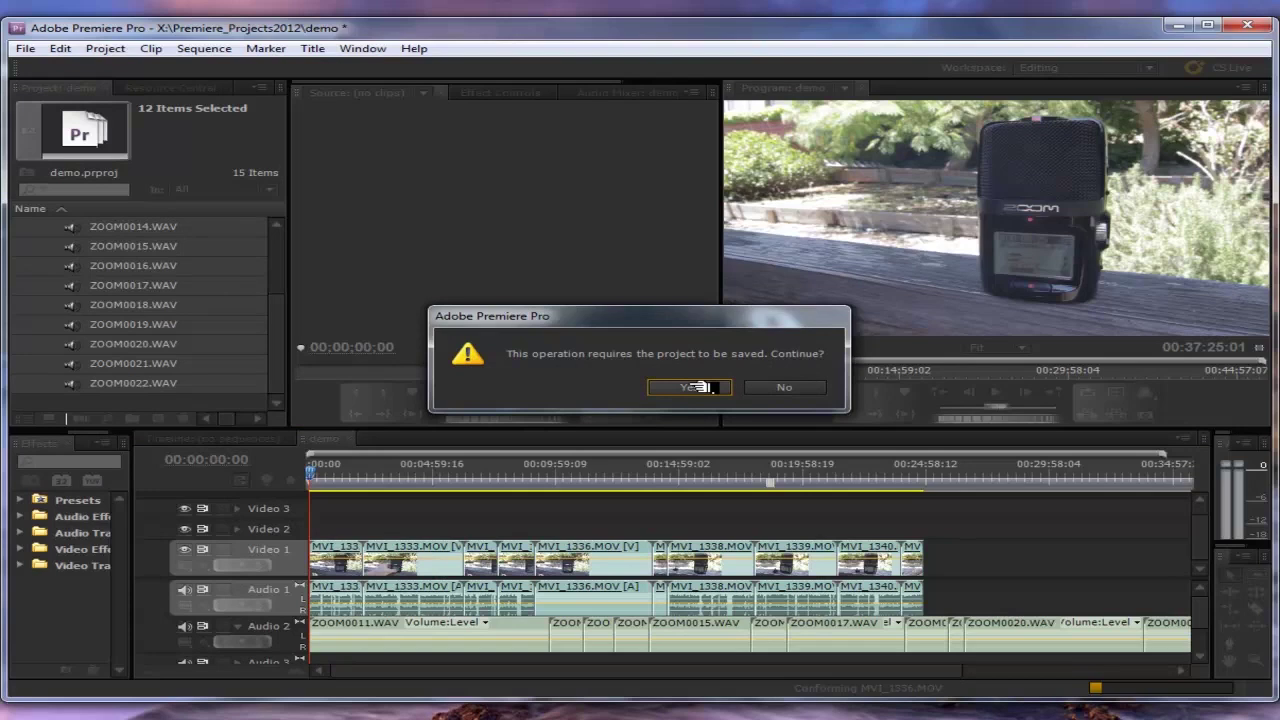
click(695, 387)
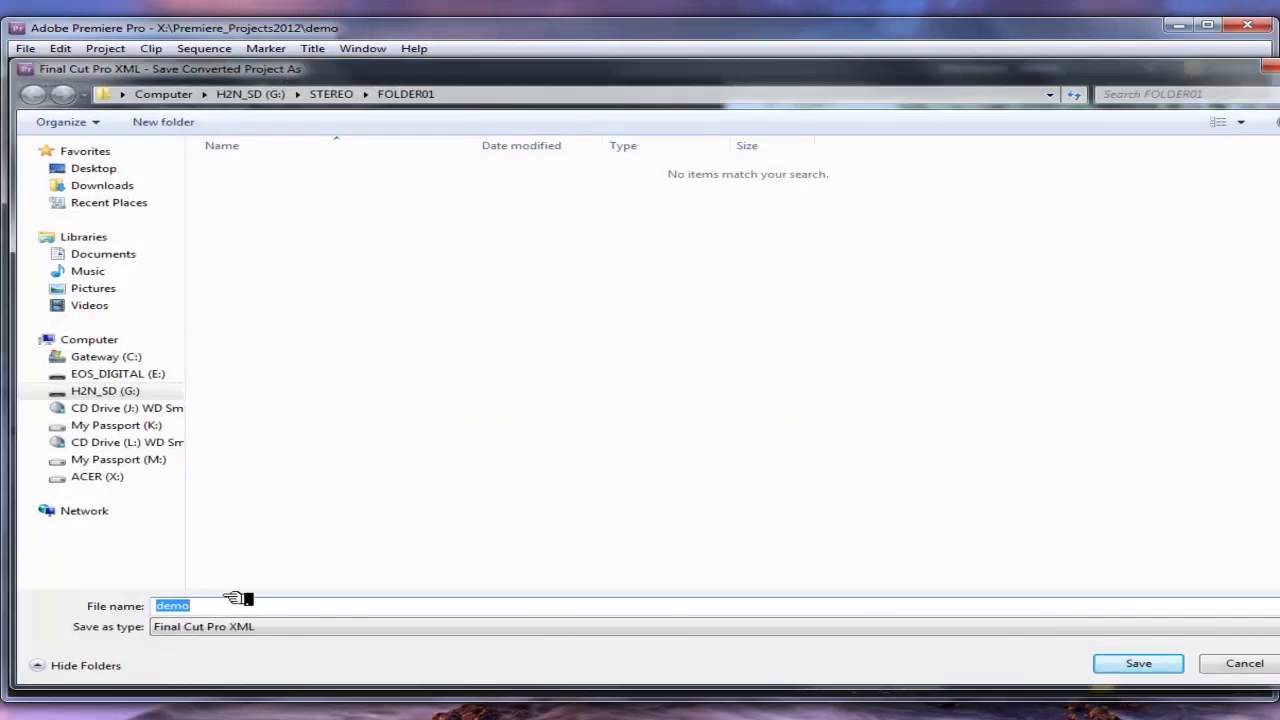
click(108, 170)
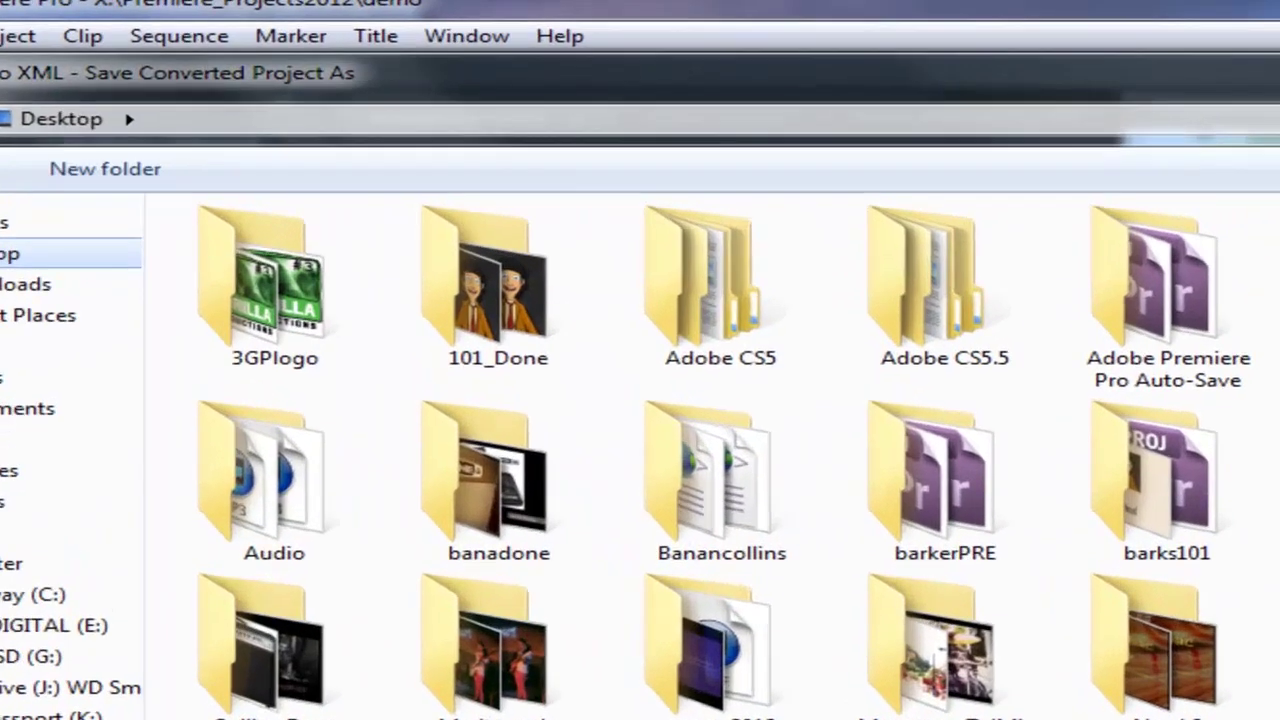
key(Return)
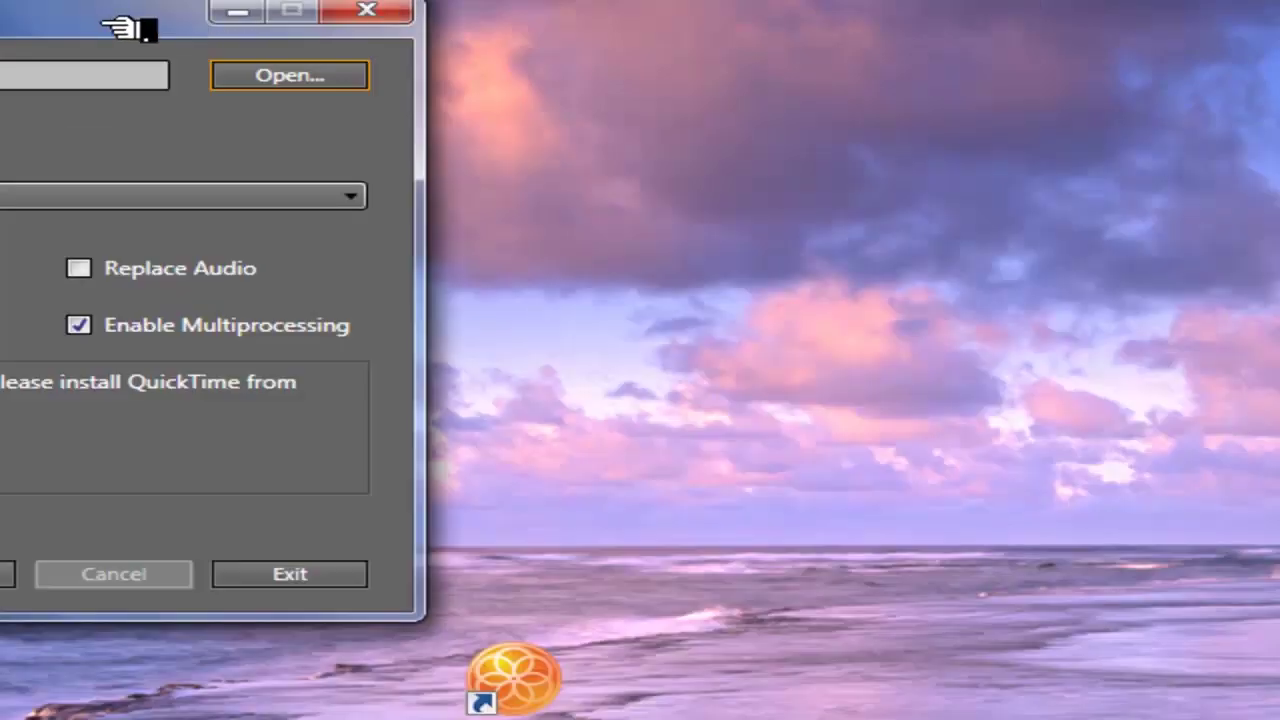
Step: Reposition the PluralEyes window and browse the Desktop for the demo.xml export
drag(129, 29, 875, 77)
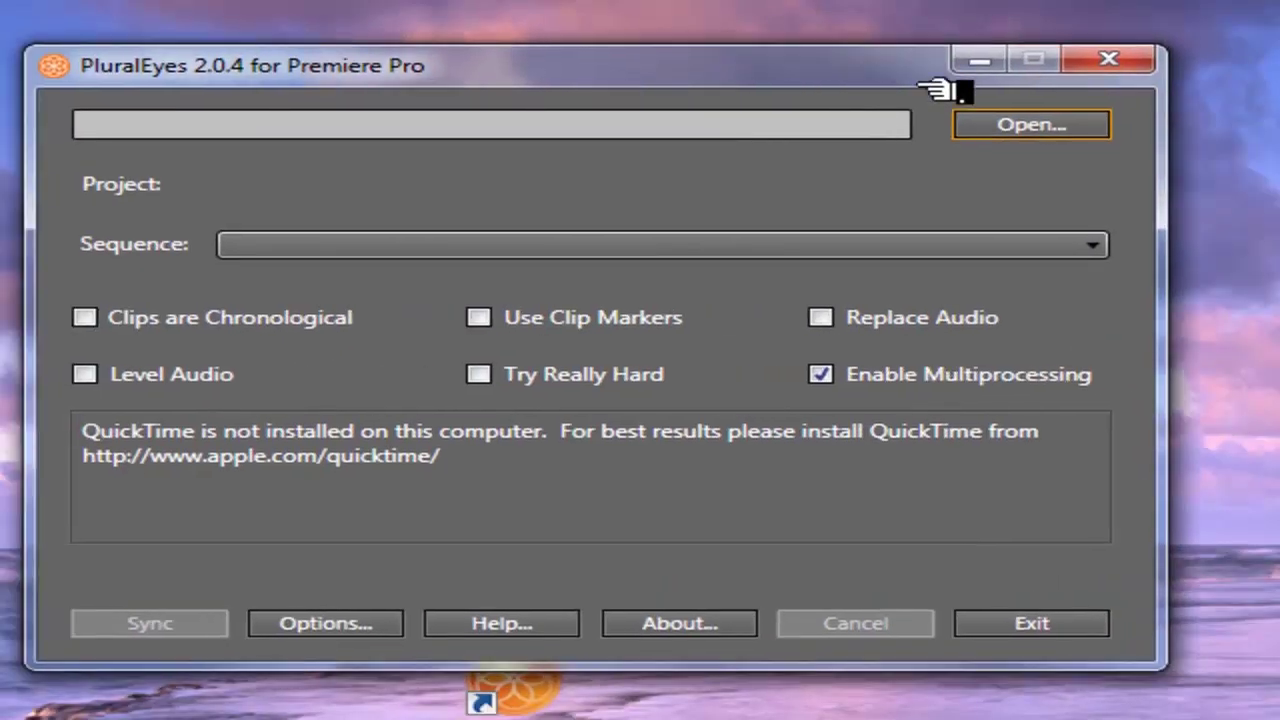
click(1064, 128)
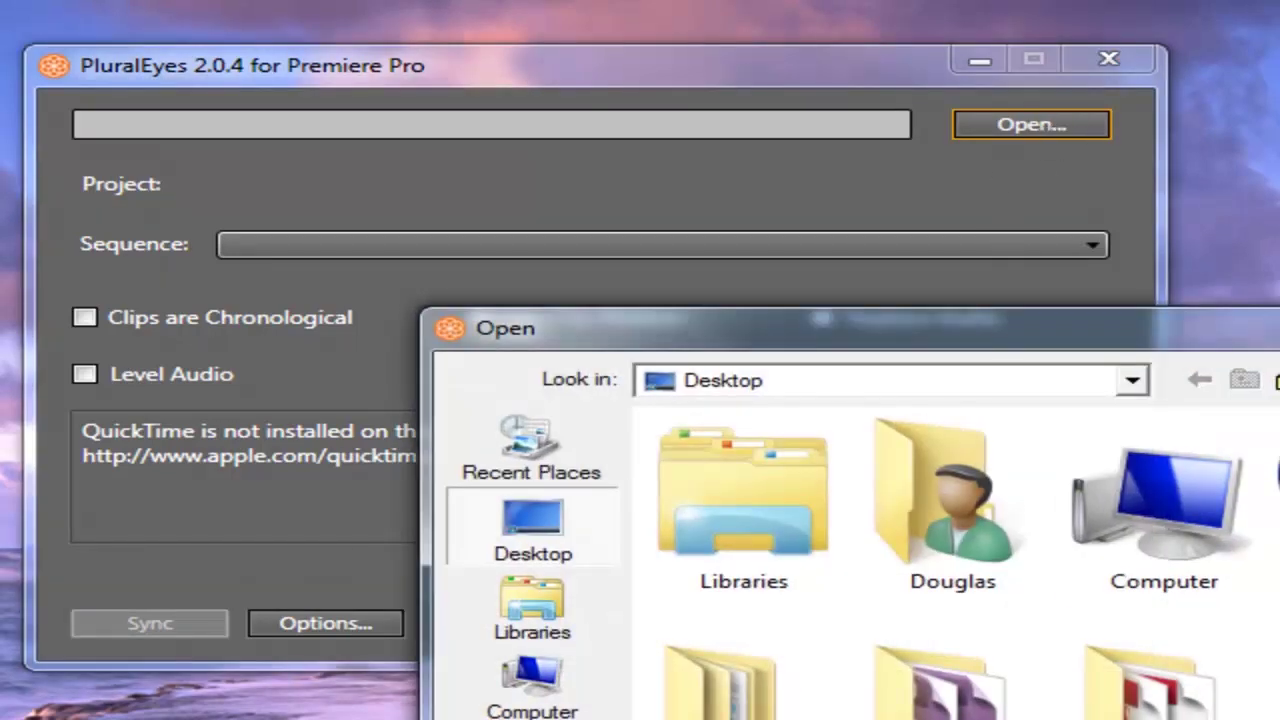
scroll(950, 560, down, 5)
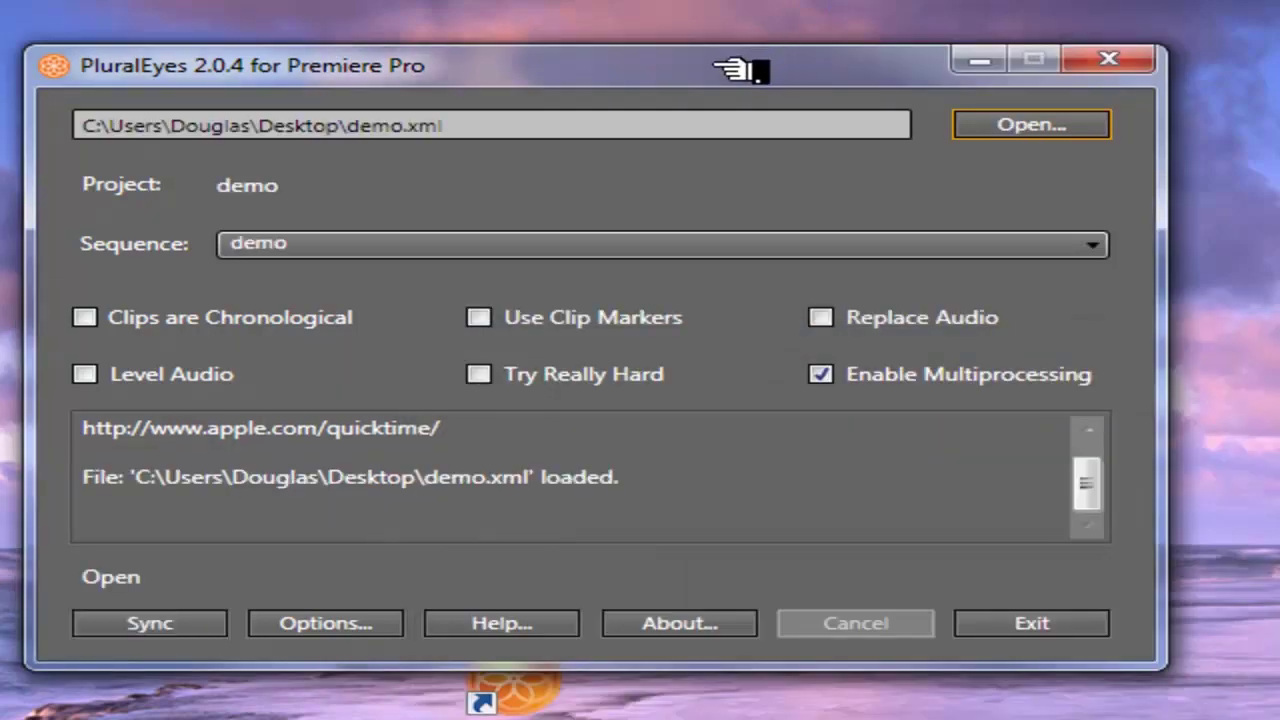
Step: Enable Replace Audio in PluralEyes and start syncing the camera clips with the ZOOM recordings
drag(740, 67, 828, 68)
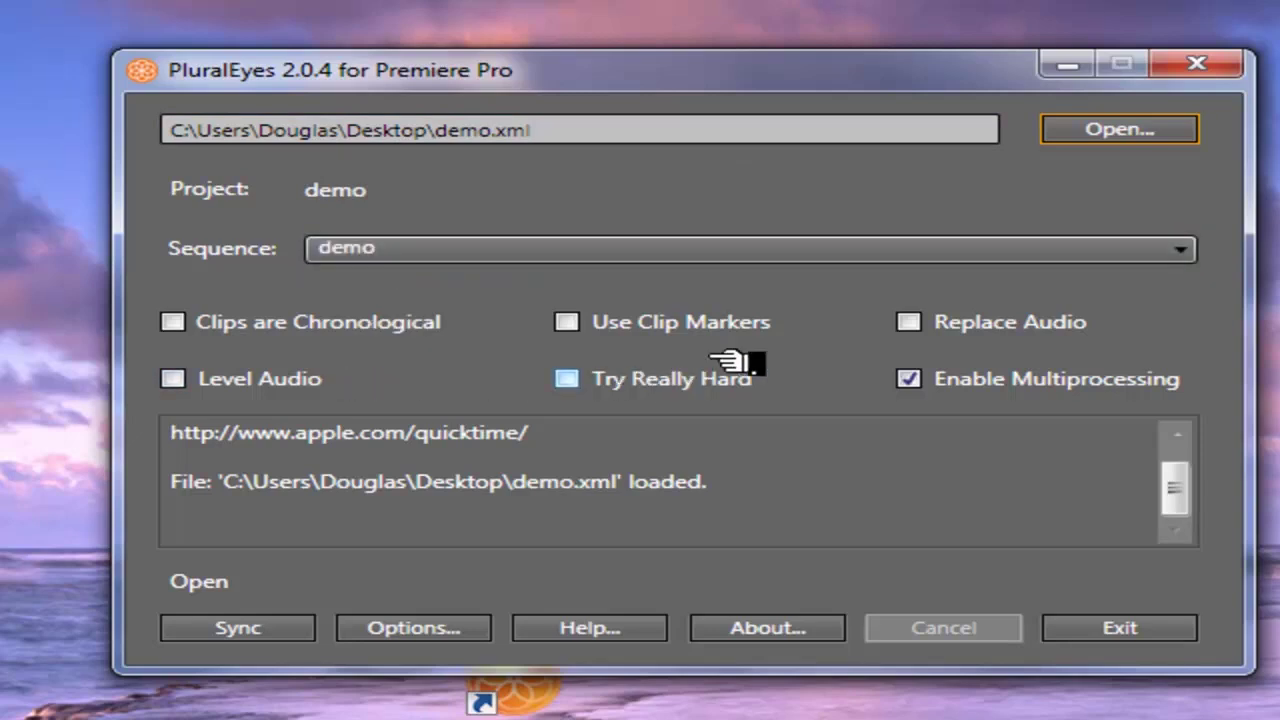
click(910, 323)
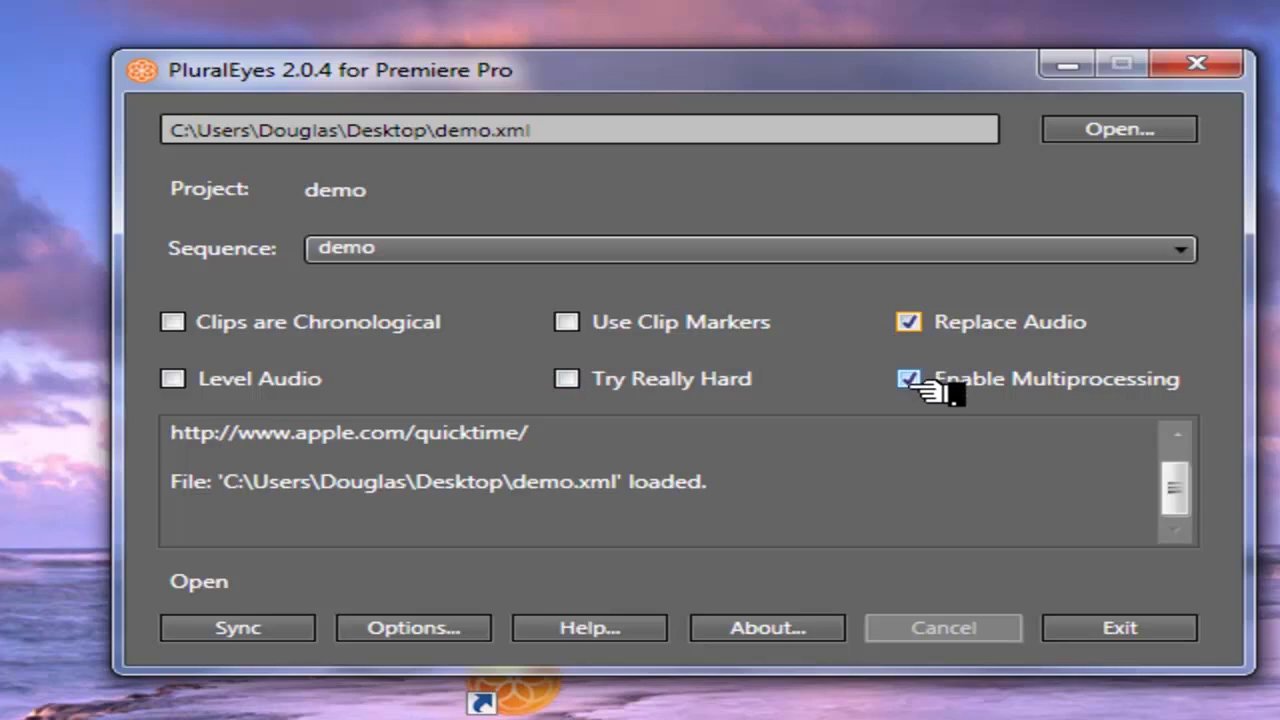
click(238, 630)
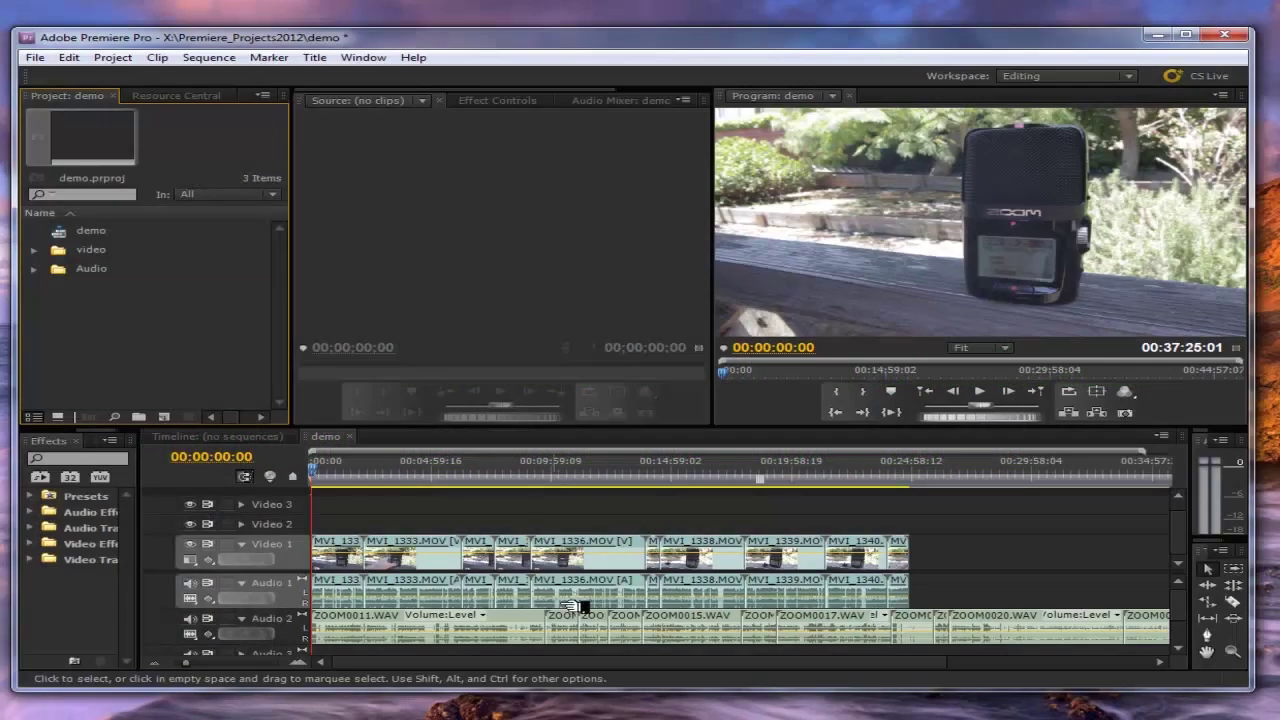
Step: Import demo_synced from the Desktop and expand its bin to reveal demo Synced and demo Replaced
click(36, 58)
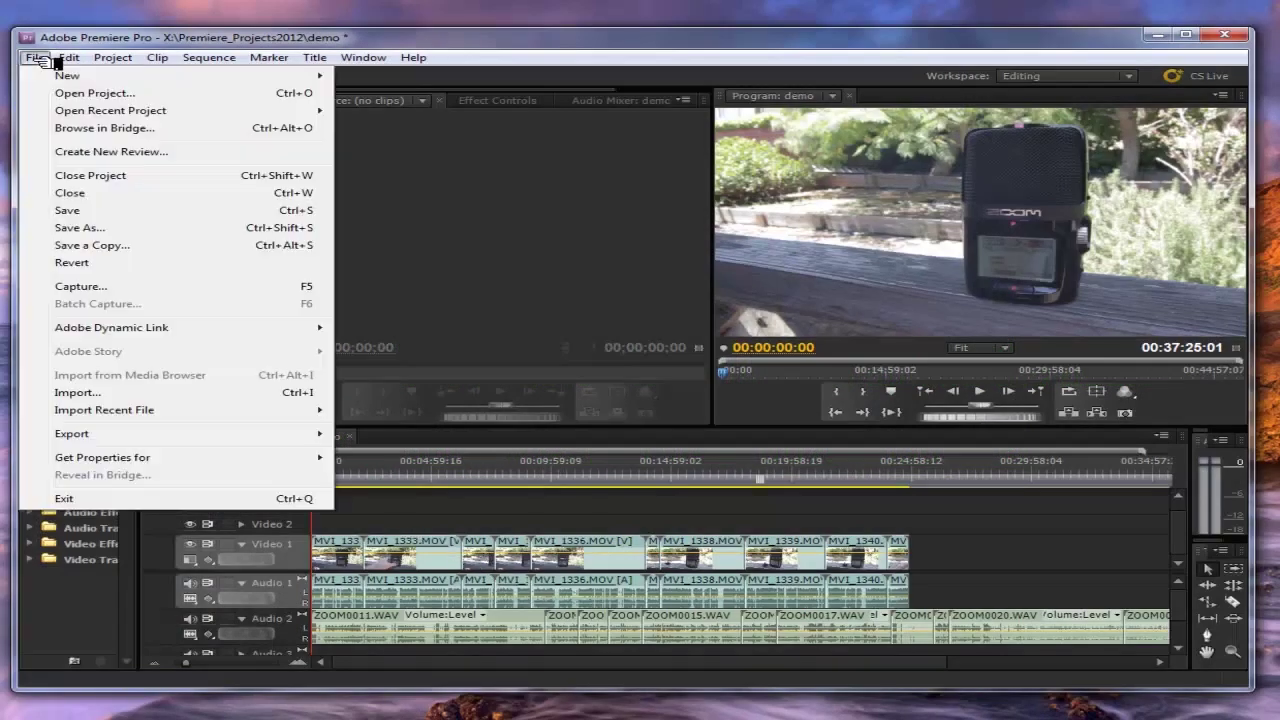
click(112, 400)
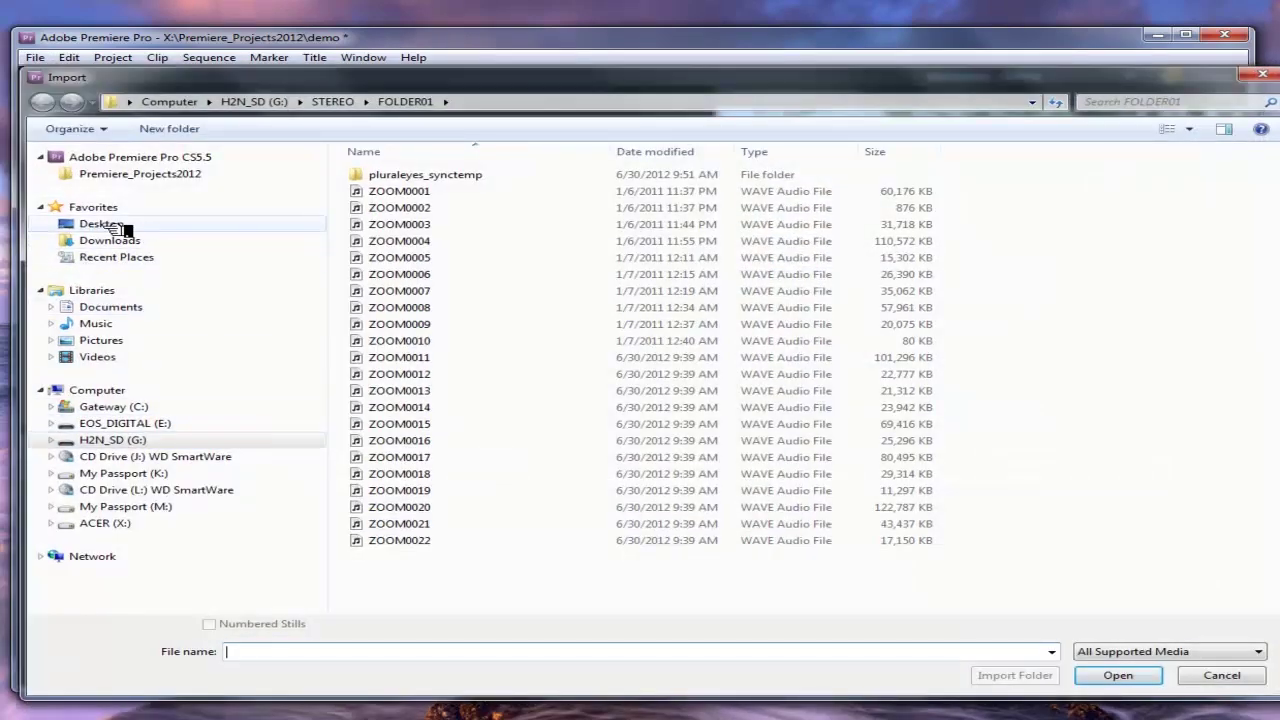
click(118, 228)
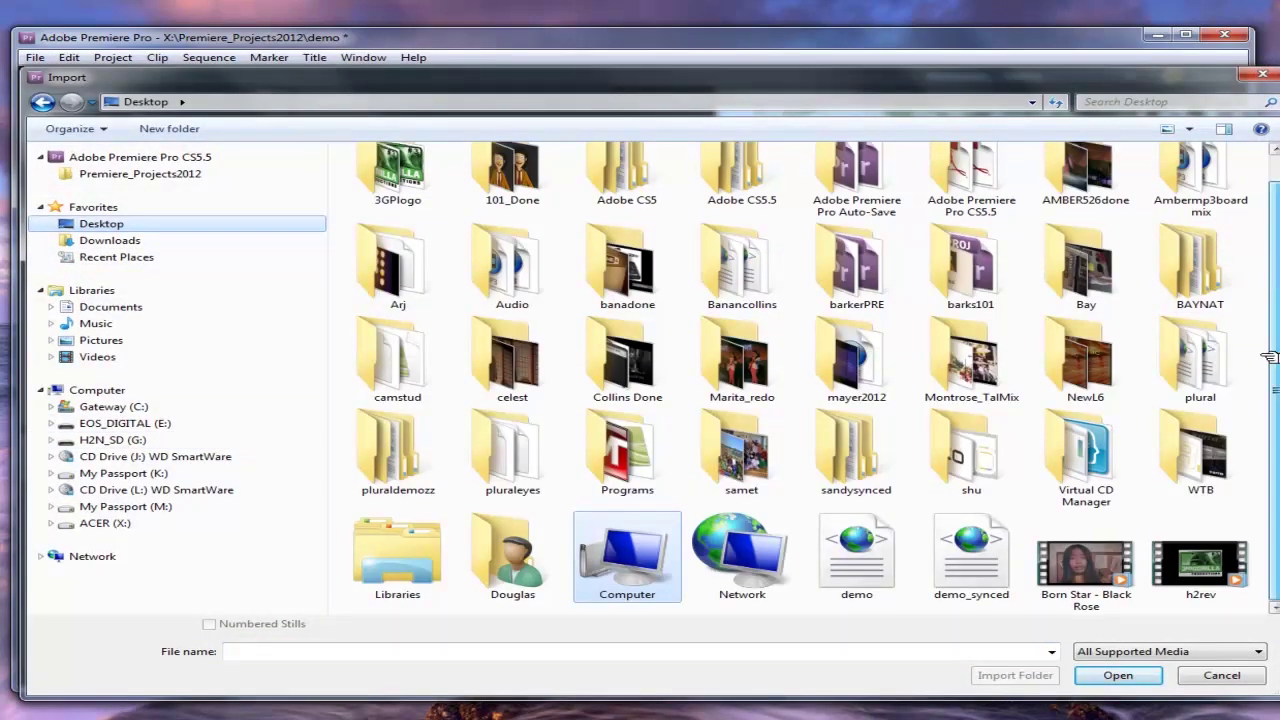
click(975, 568)
click(1116, 676)
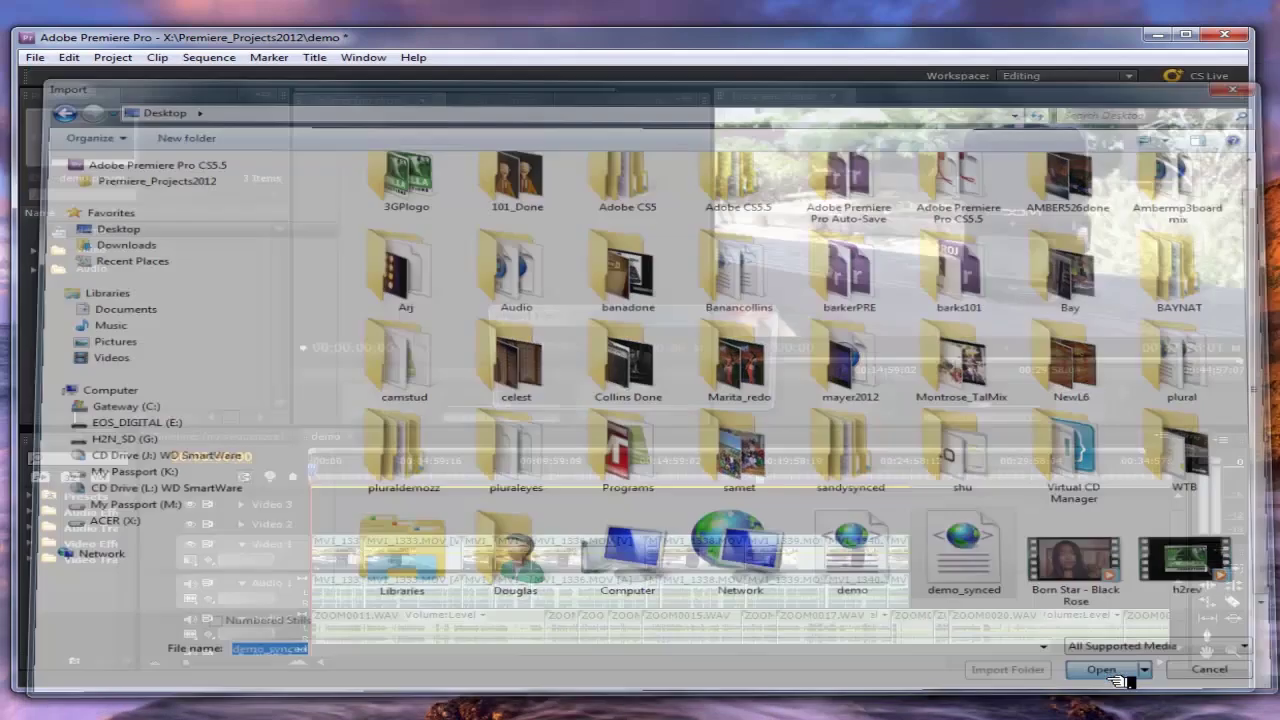
click(36, 289)
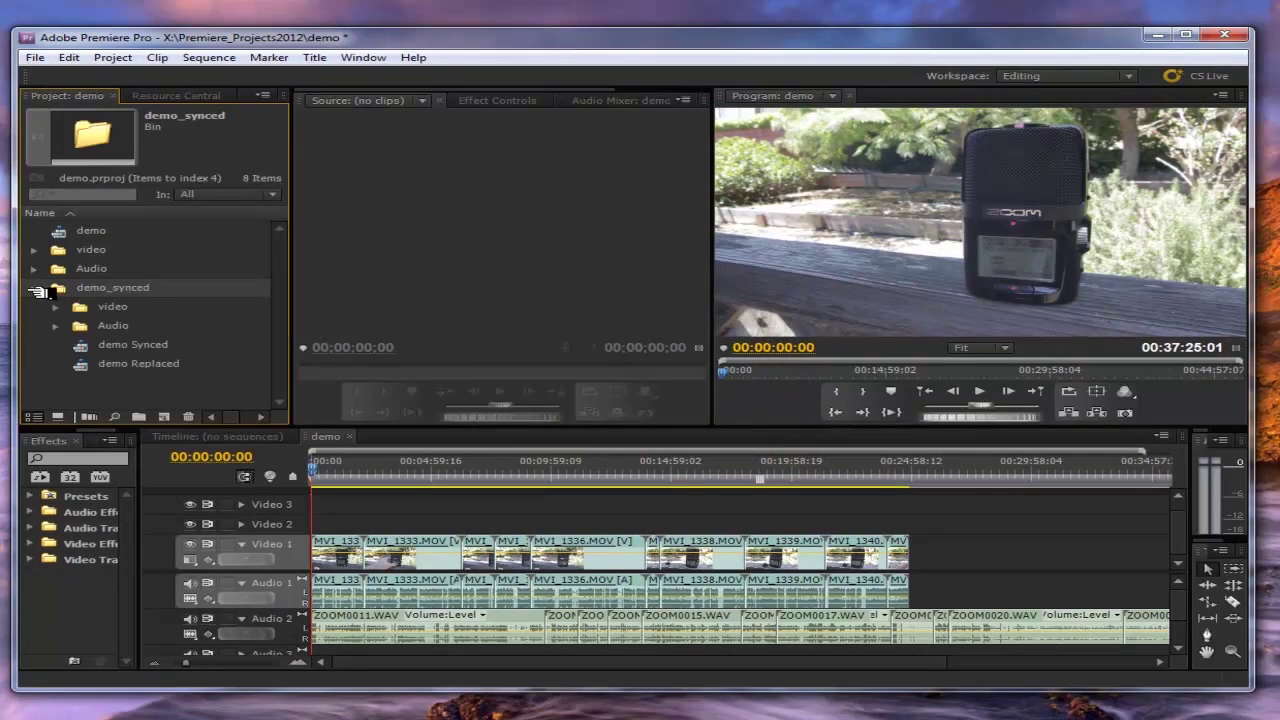
Step: Open demo Replaced, zoom out, and scrub to about 00:14:00:08 checking clips against the ZOOM audio
double_click(90, 369)
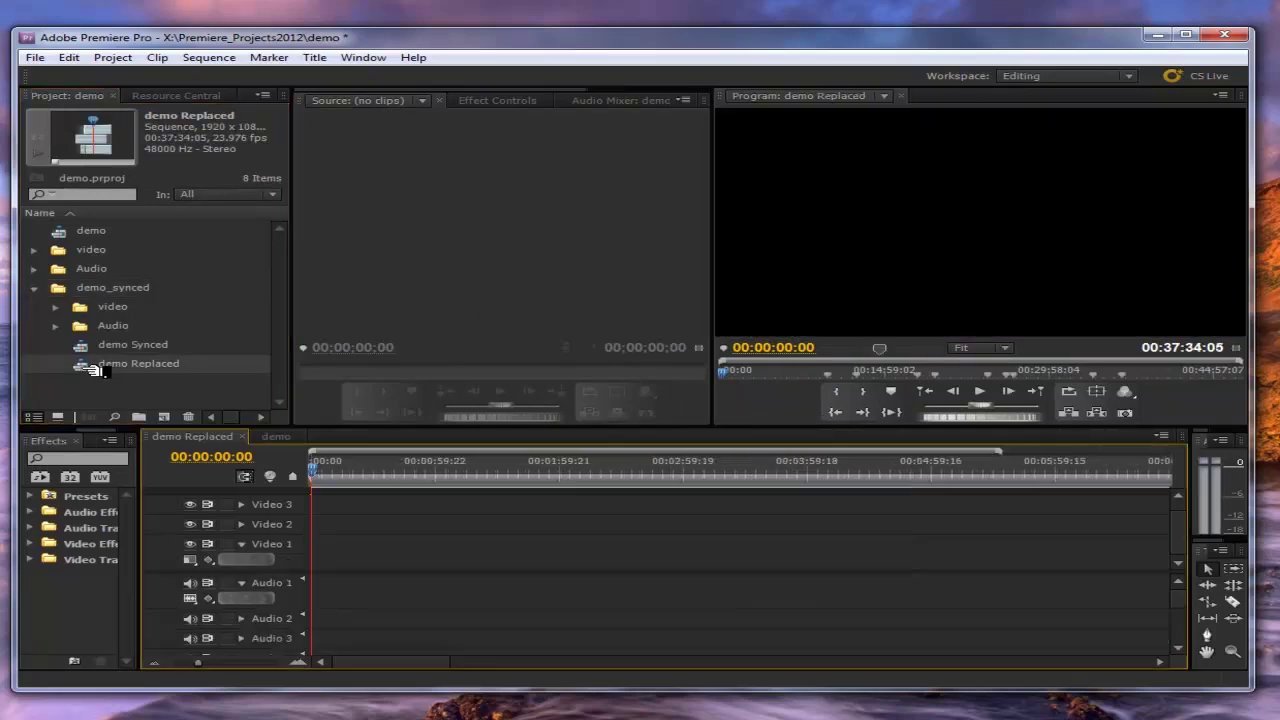
key(minus)
key(minus)
key(minus)
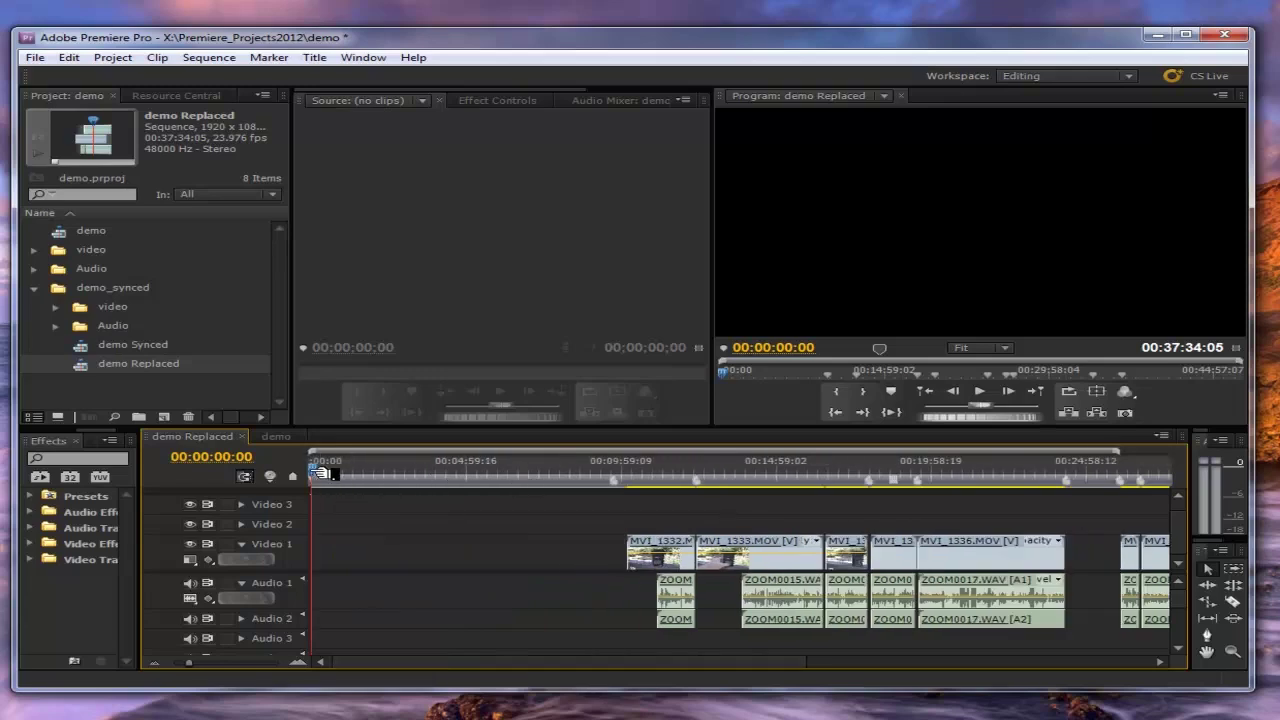
drag(314, 471, 601, 515)
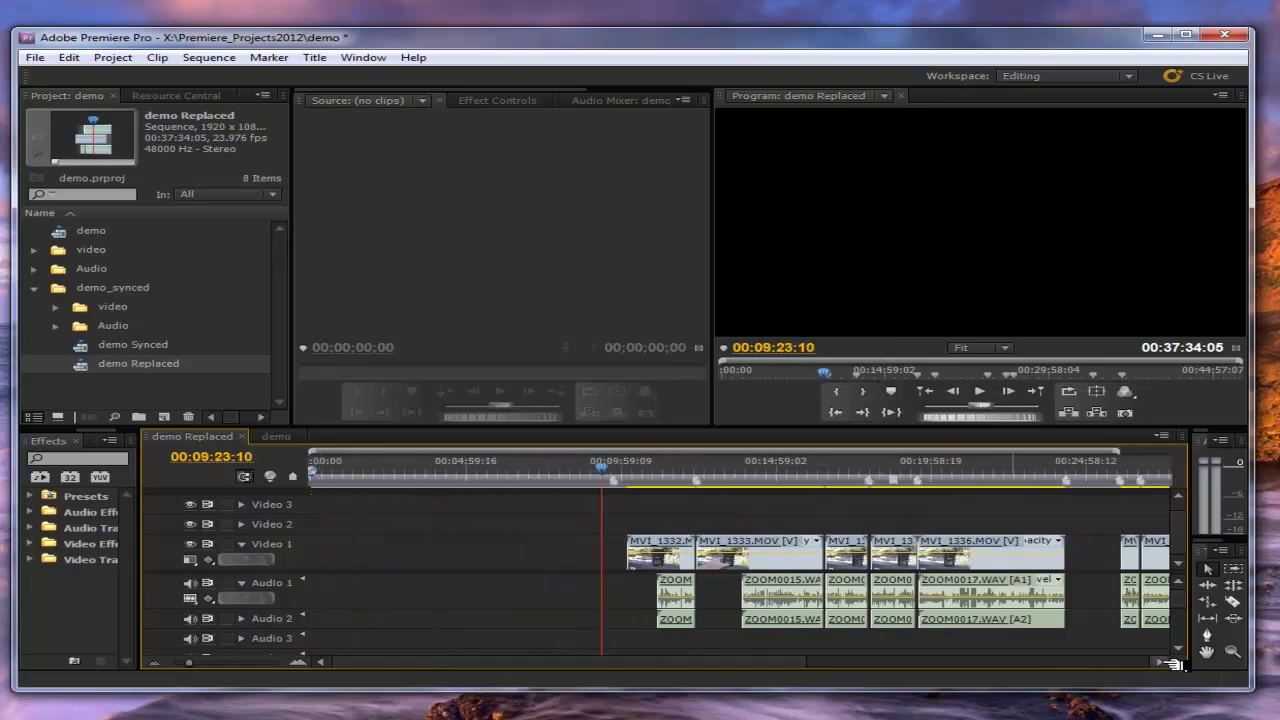
scroll(1150, 664, right, 3)
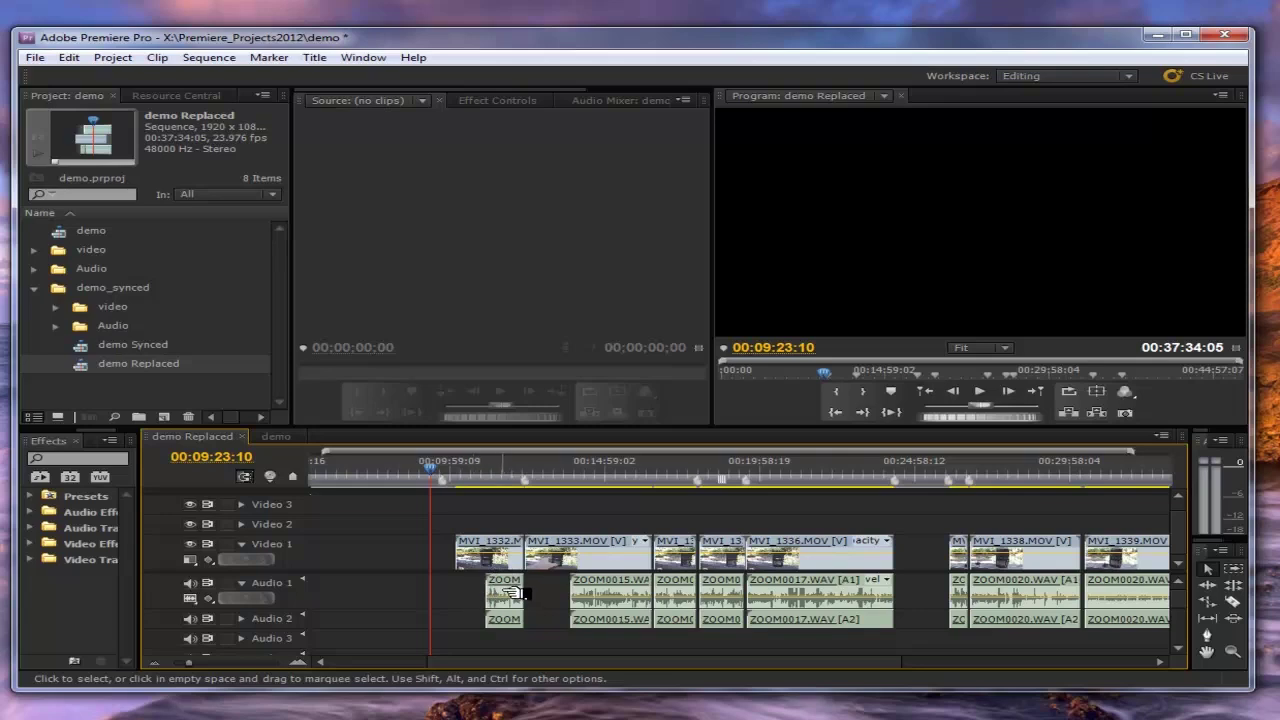
drag(440, 481, 487, 480)
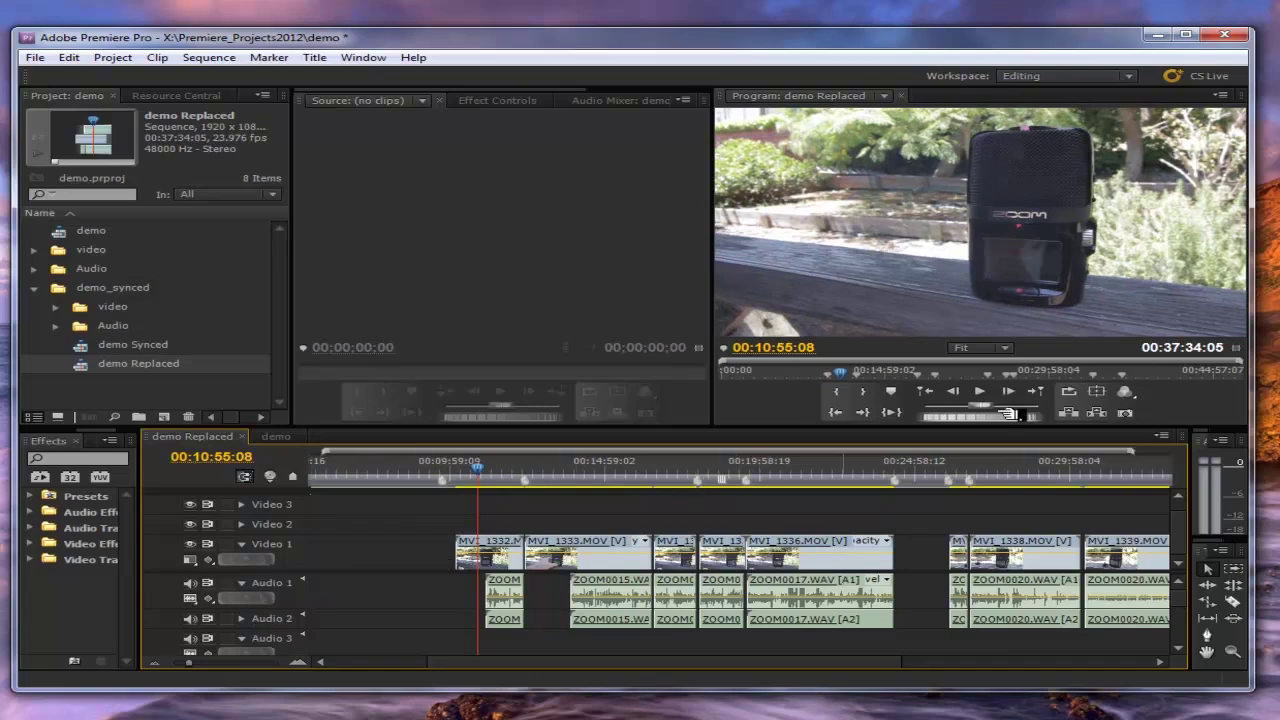
drag(1008, 413, 1030, 413)
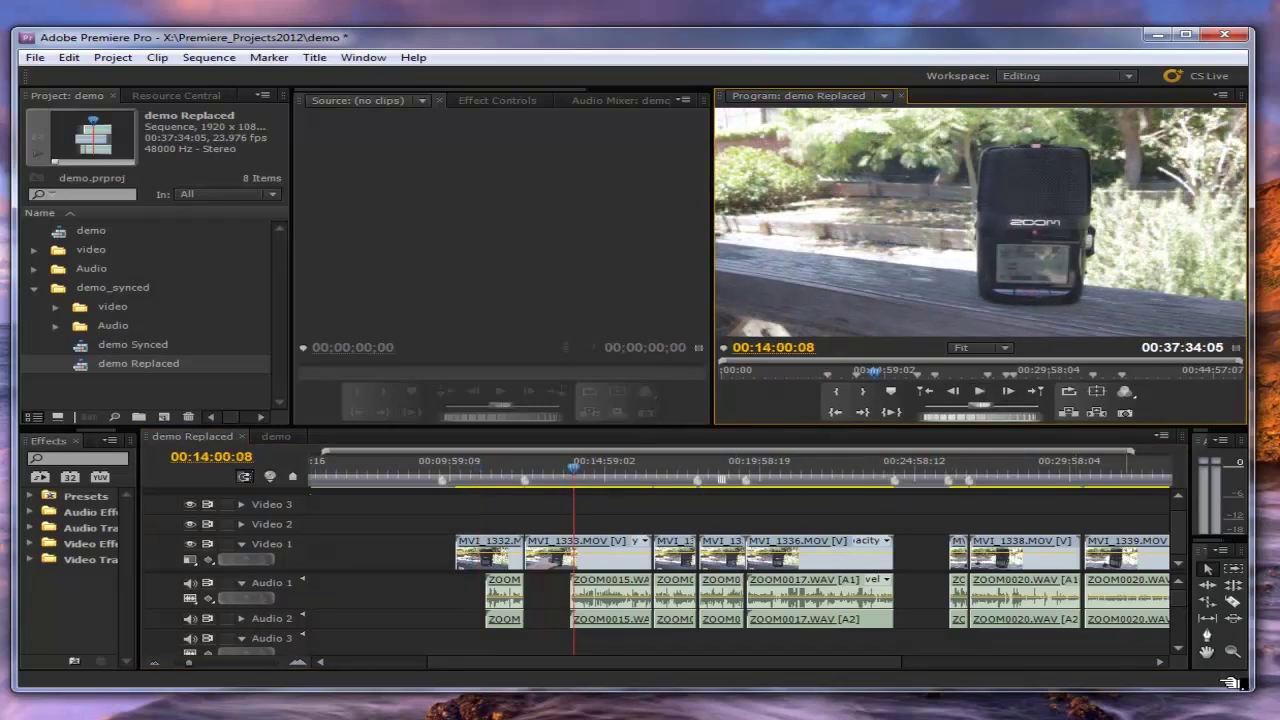